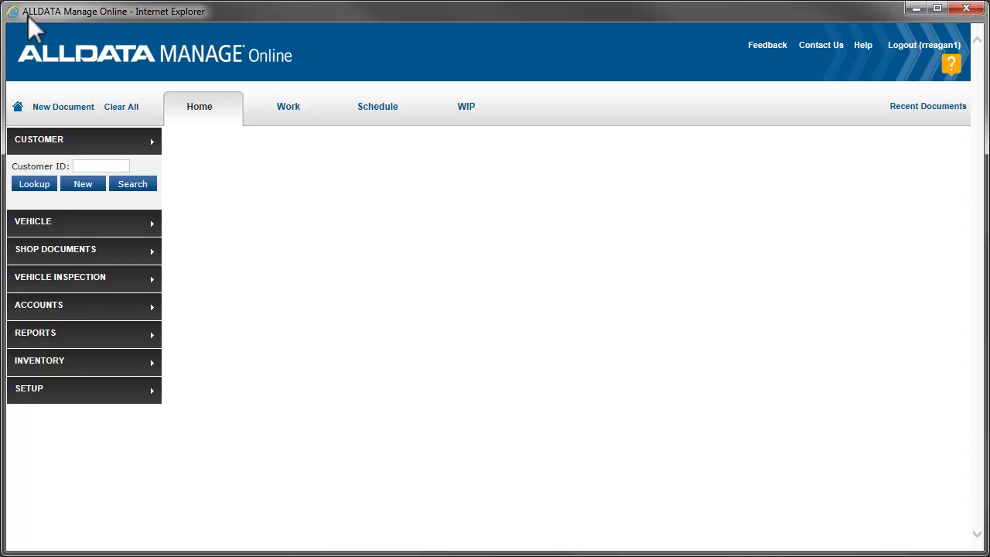
- Expand SETUP in the left sidebar to show its setup options
click(77, 391)
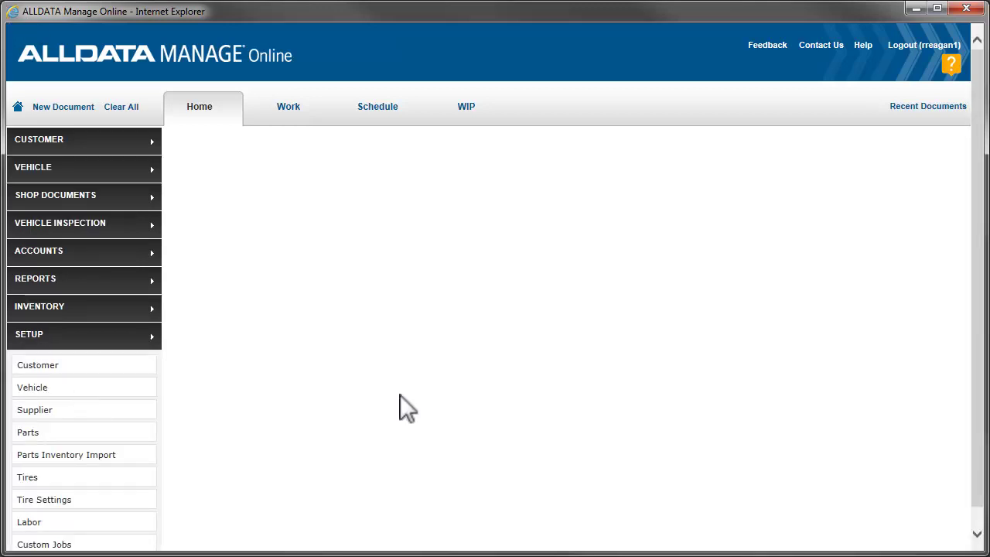
- Go to Codes under SETUP and open the Line Codes maintenance page
click(976, 519)
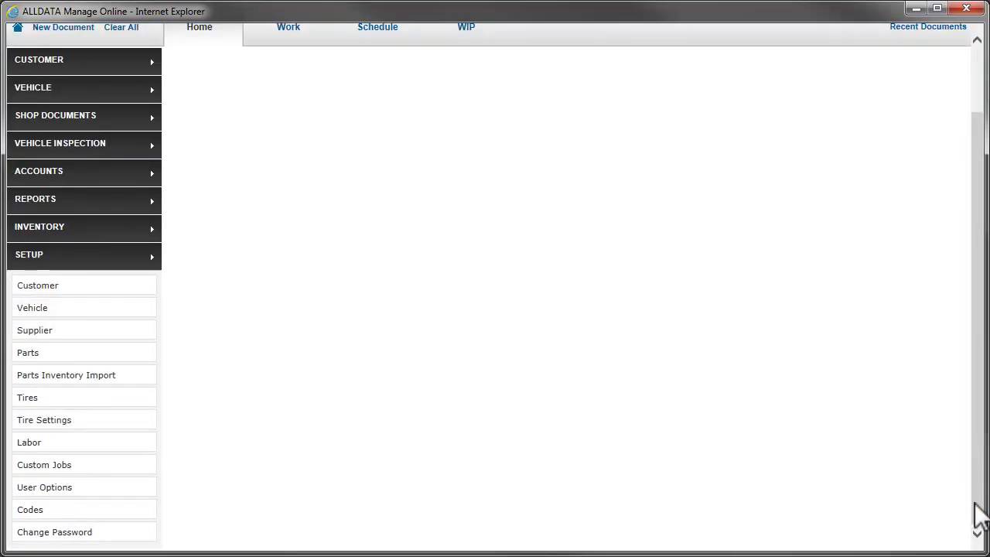
click(143, 509)
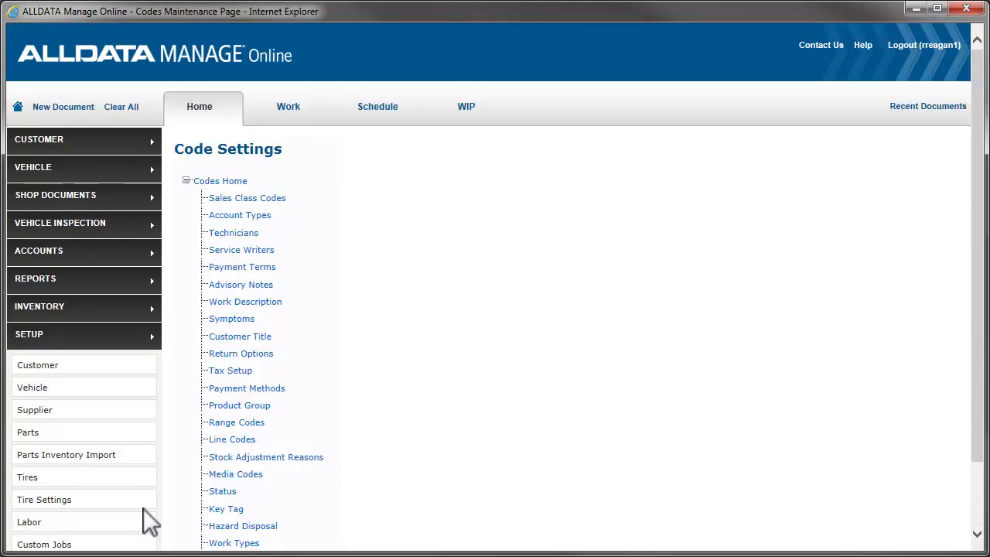
click(225, 441)
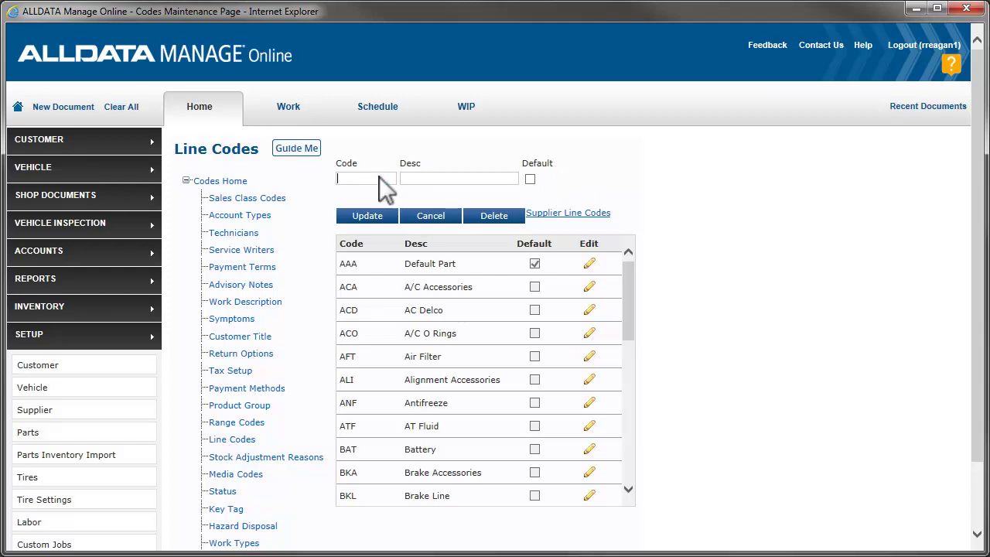
- Add line code BDX with description 'Bendix' and update the list
text(BD)
click(485, 177)
text(Bendix)
click(368, 215)
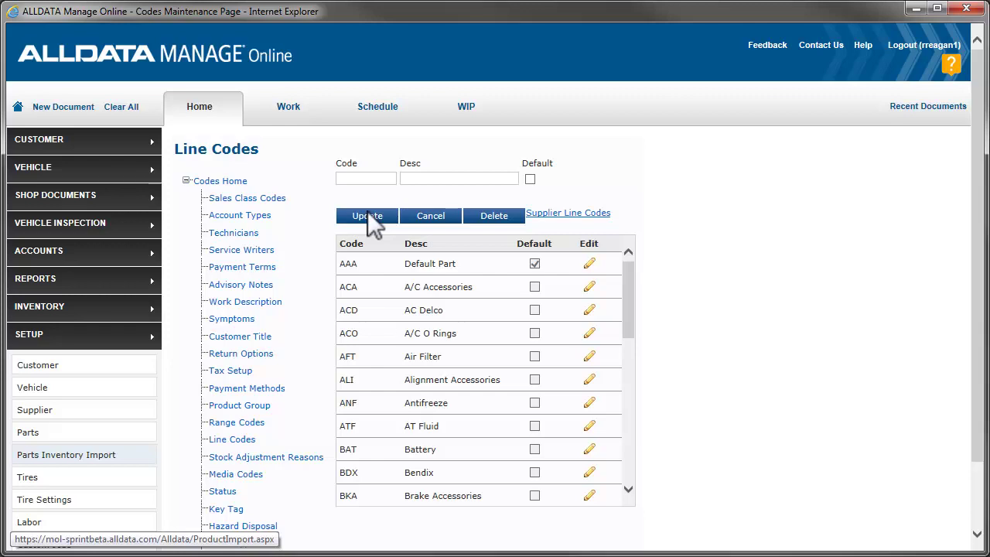
- Go via Parts Inventory Import to the empty Parts setup form
click(110, 456)
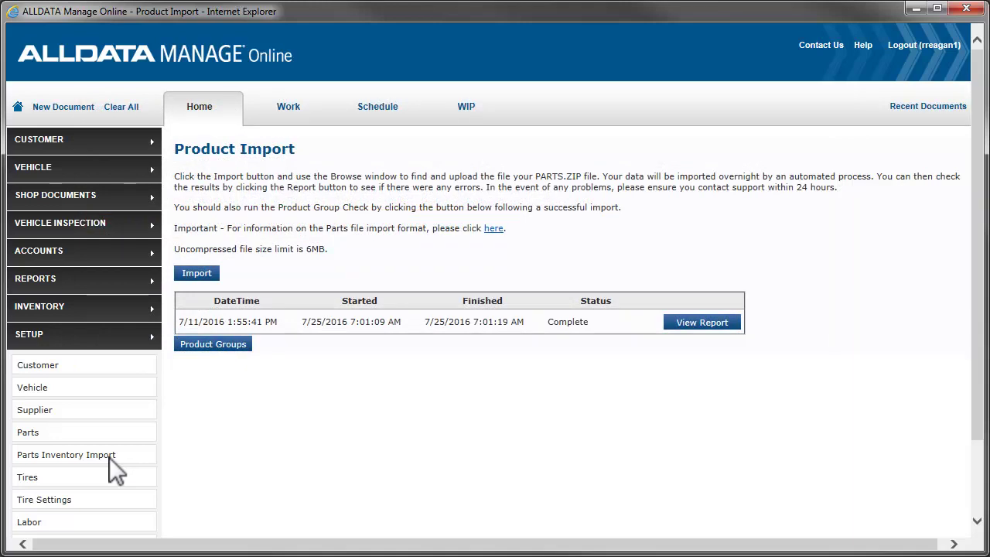
click(133, 432)
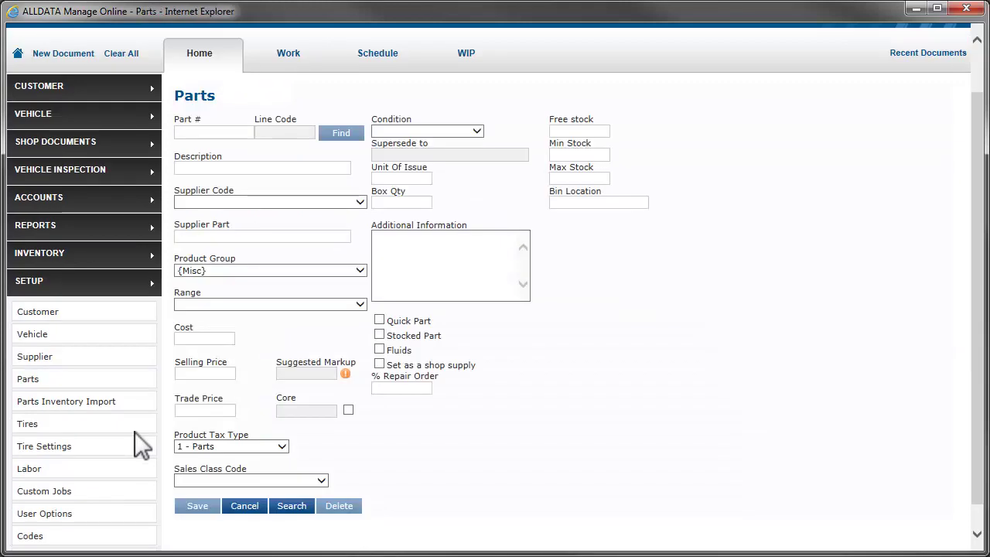
- Enter part number MRD726, line code BDX and description 'Semi-Metallic Brake Pad'
click(225, 137)
text(MRD726)
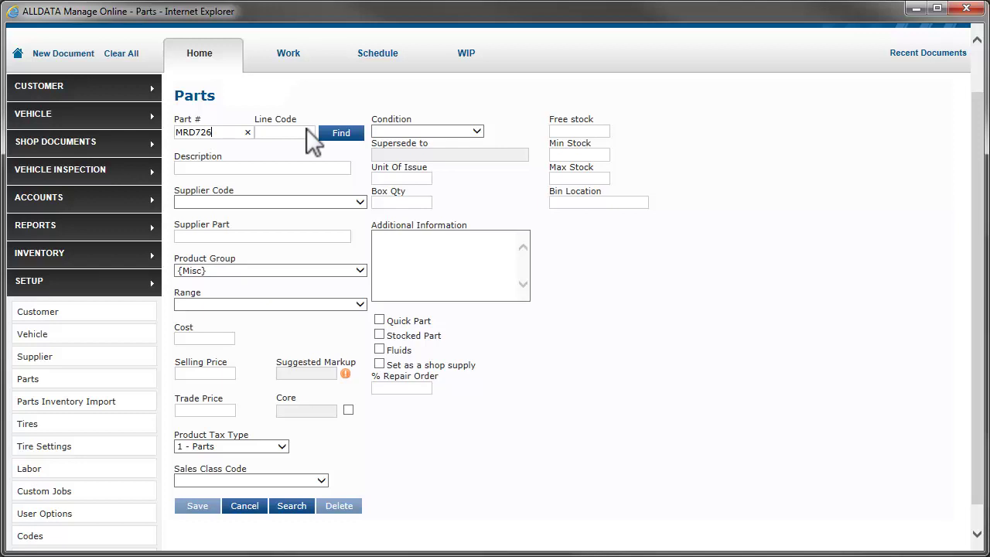
key(Tab)
text(BDX)
text(Semi-Metallic Brake Pad)
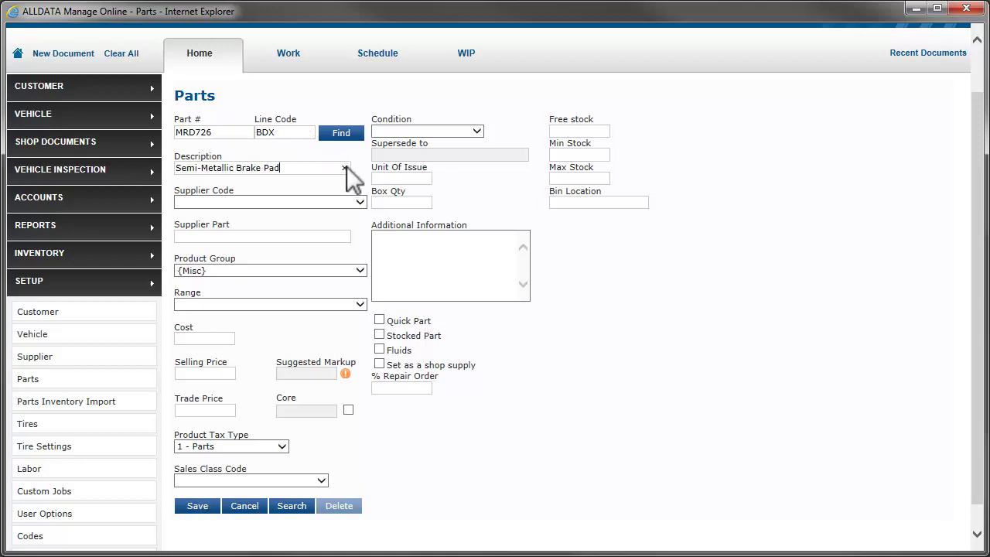
- Set the supplier to The Parts Store and the cost to 38.99
click(359, 203)
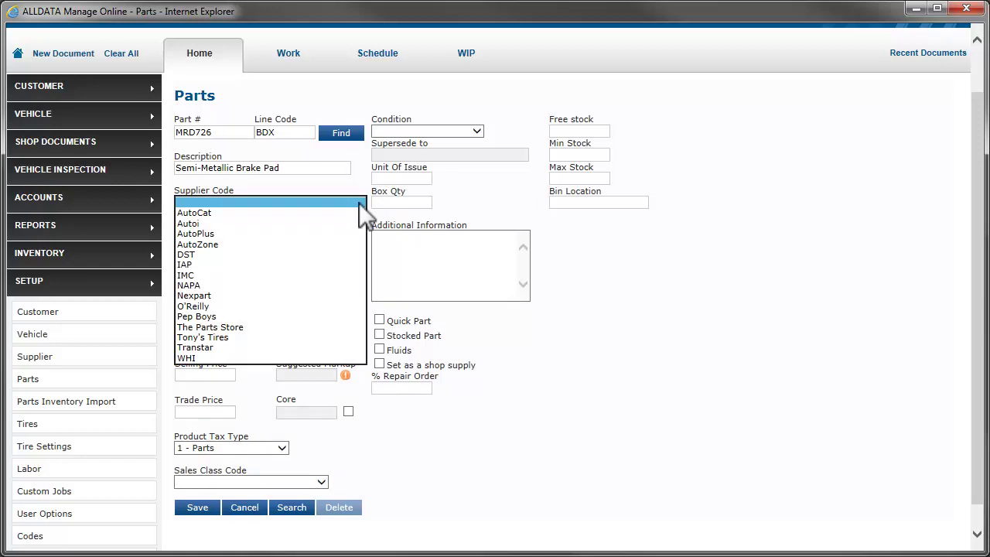
click(273, 329)
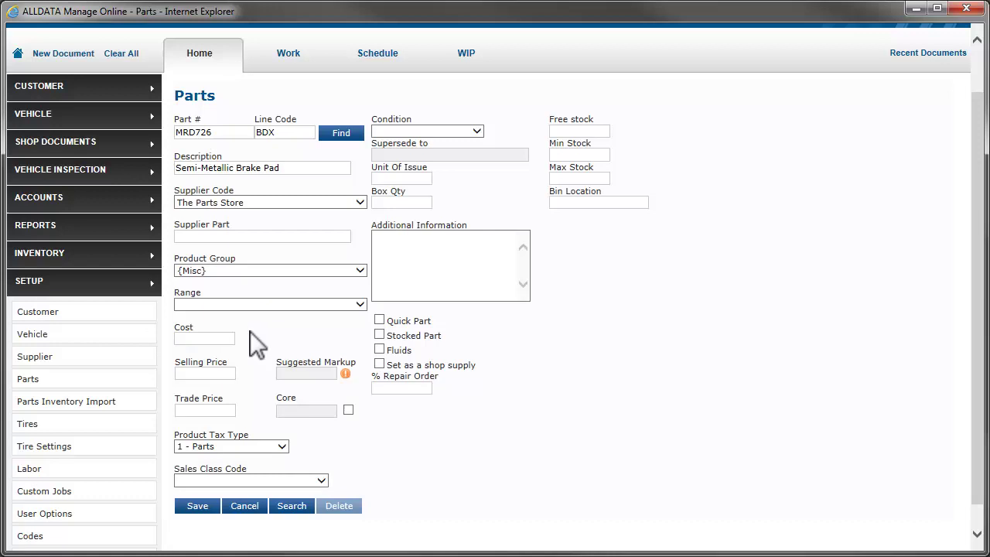
click(223, 339)
text(38.99)
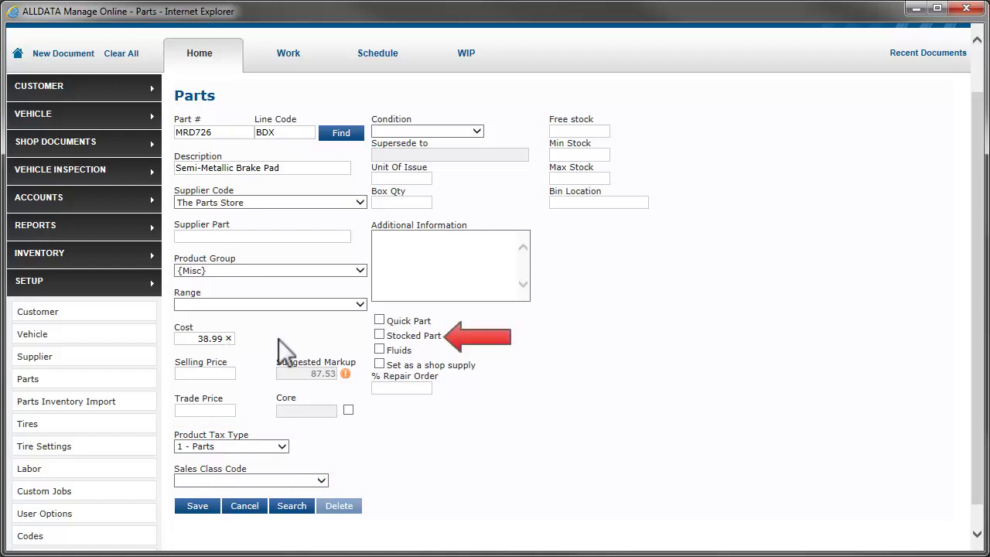
- Tick Stocked Part for MRD726
click(379, 335)
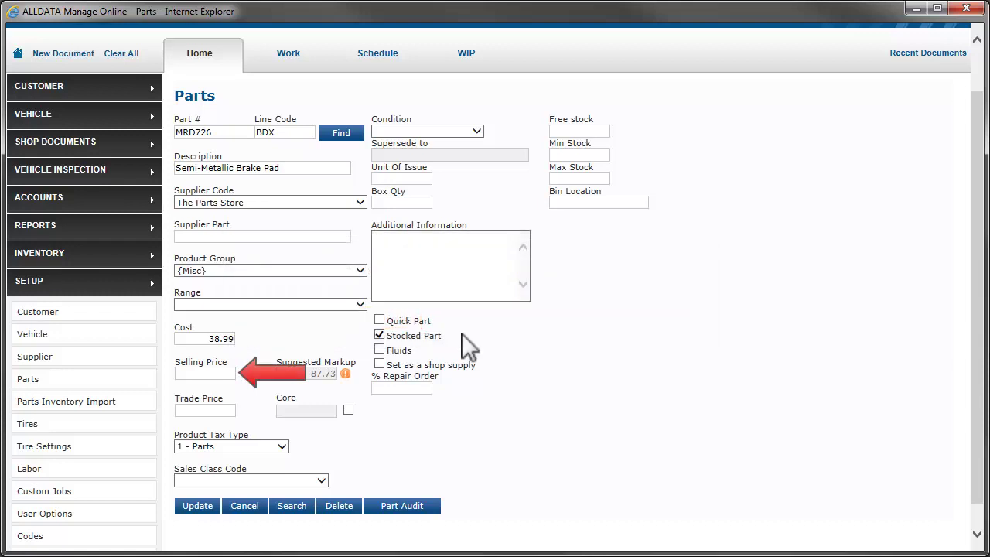
- Set Unit Of Issue to 1 and Box Qty to 1
click(379, 178)
text(1)
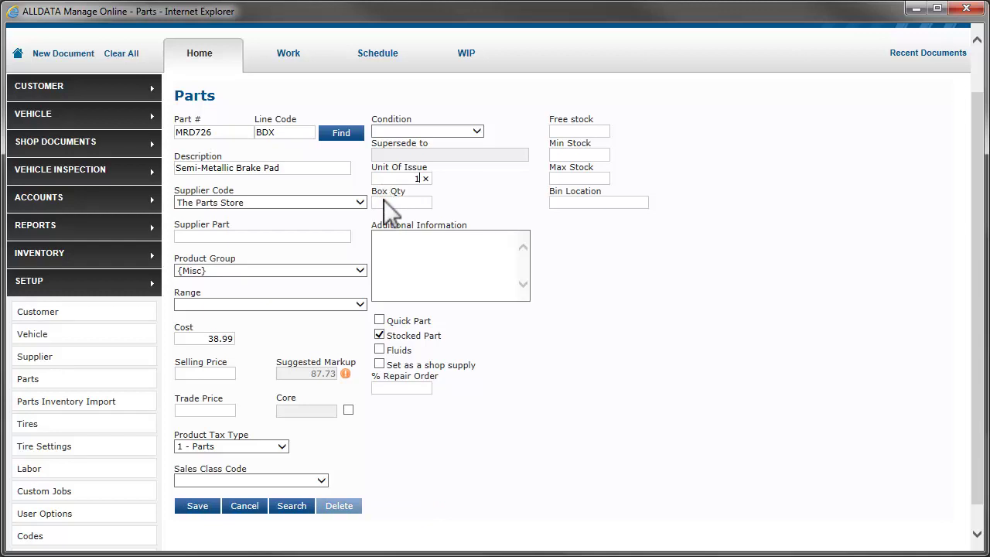
click(384, 199)
text(1)
- Set free stock 2, minimum stock 1 and maximum stock 2
click(558, 128)
text(2)
key(Tab)
text(1)
key(Tab)
text(2)
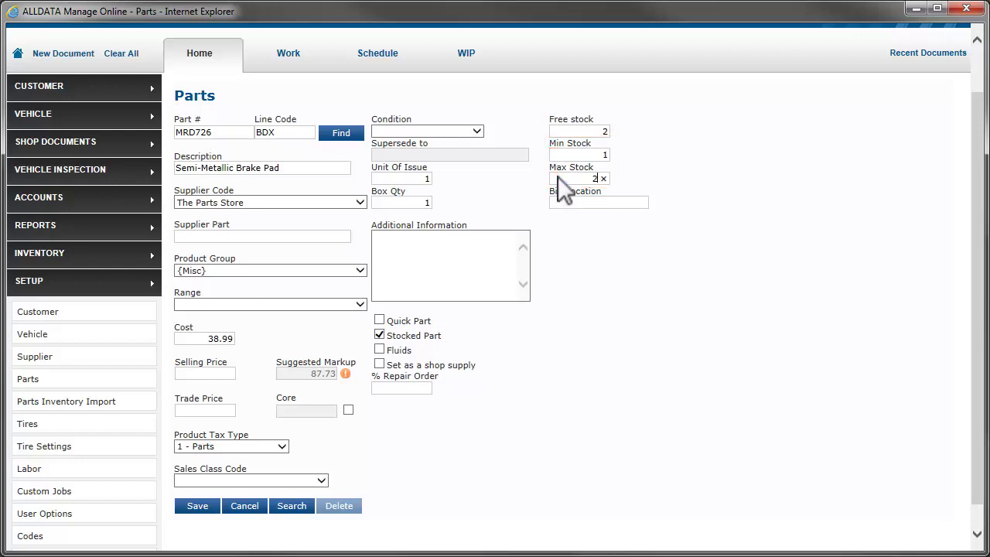